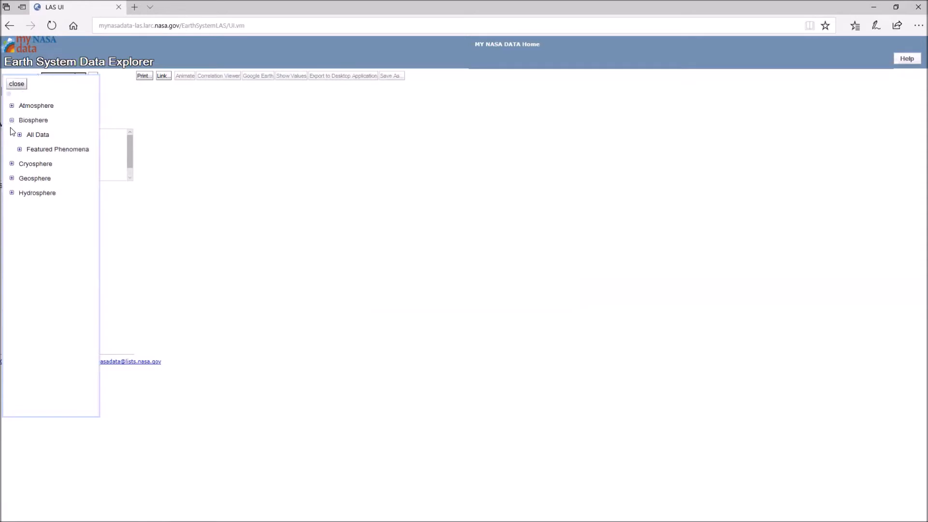
# - Load the Monthly Normalized Difference Vegetation Index dataset from all Biosphere data under Plant Growth Patterns
pyautogui.click(19, 135)
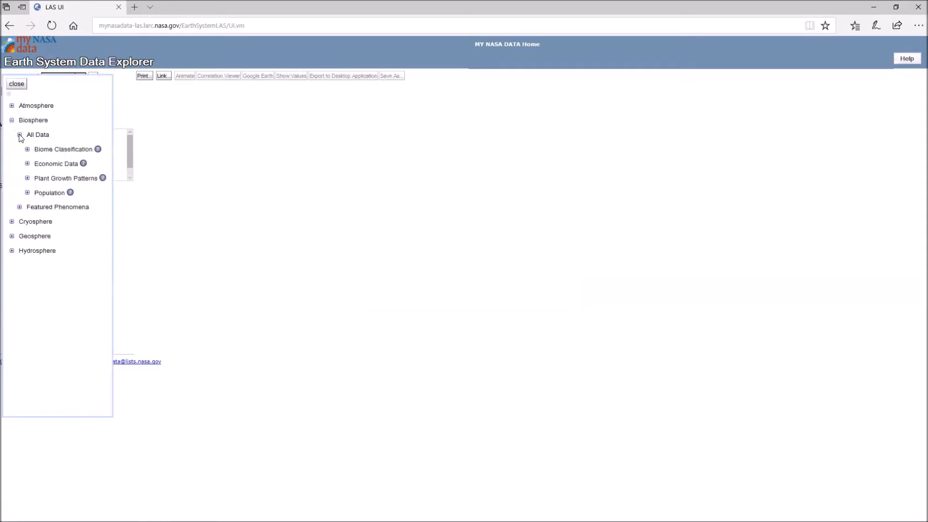
pyautogui.click(27, 178)
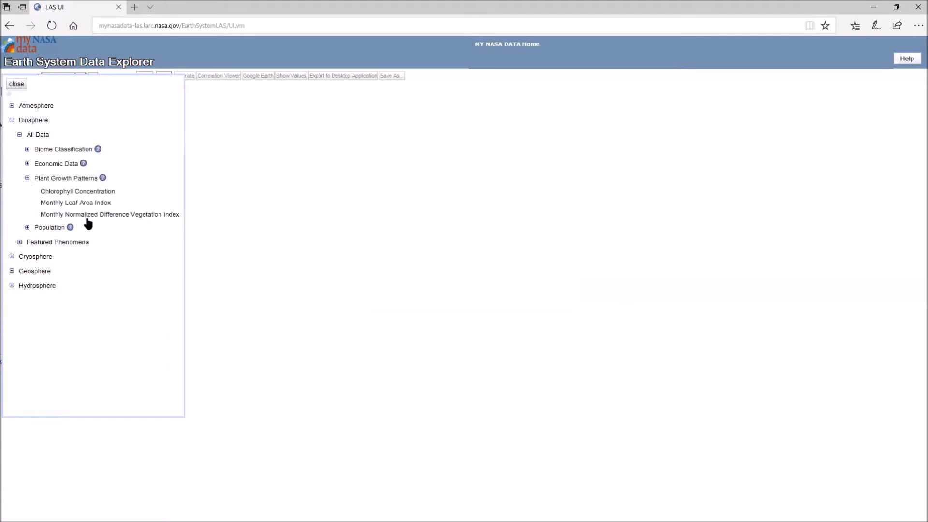
pyautogui.click(113, 216)
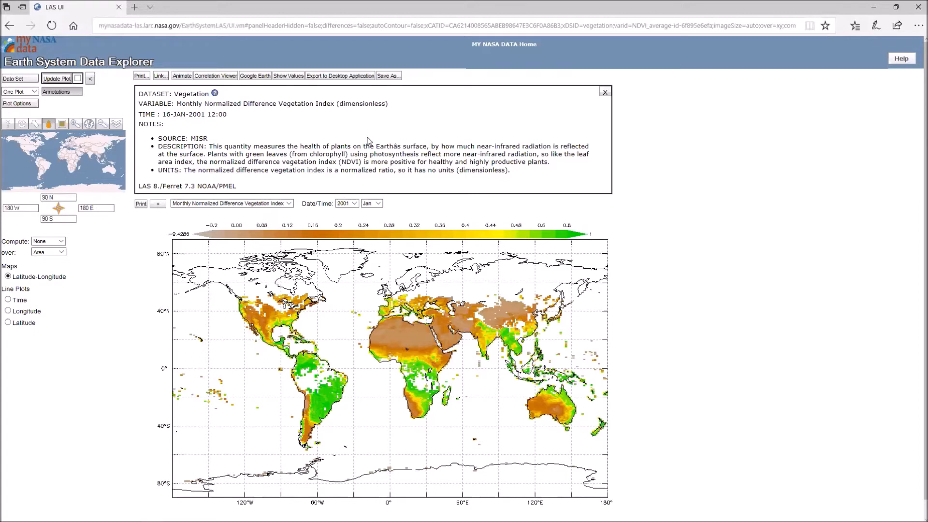
# - Close the annotations box describing the vegetation dataset above the map
pyautogui.doubleClick(379, 104)
pyautogui.click(430, 101)
pyautogui.click(604, 92)
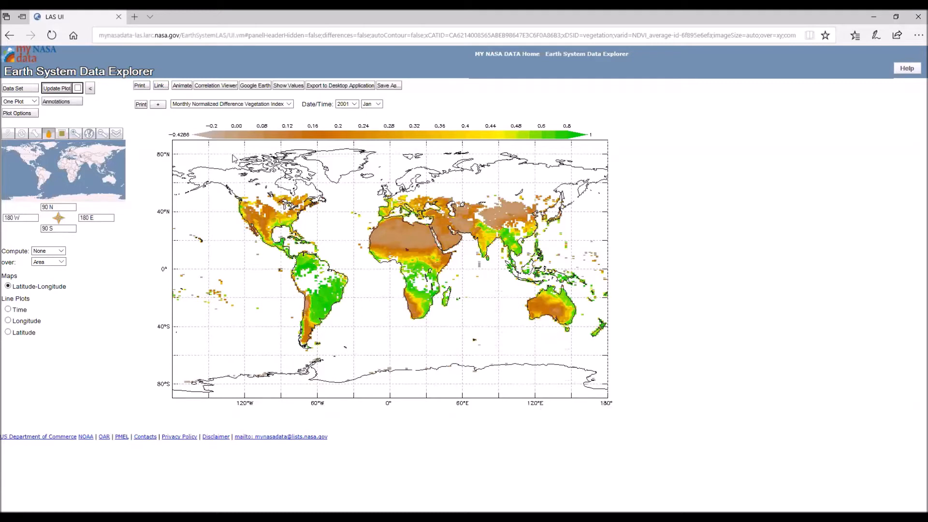
# - Set the plot size to medium in the plot options and apply it to the map
pyautogui.click(21, 114)
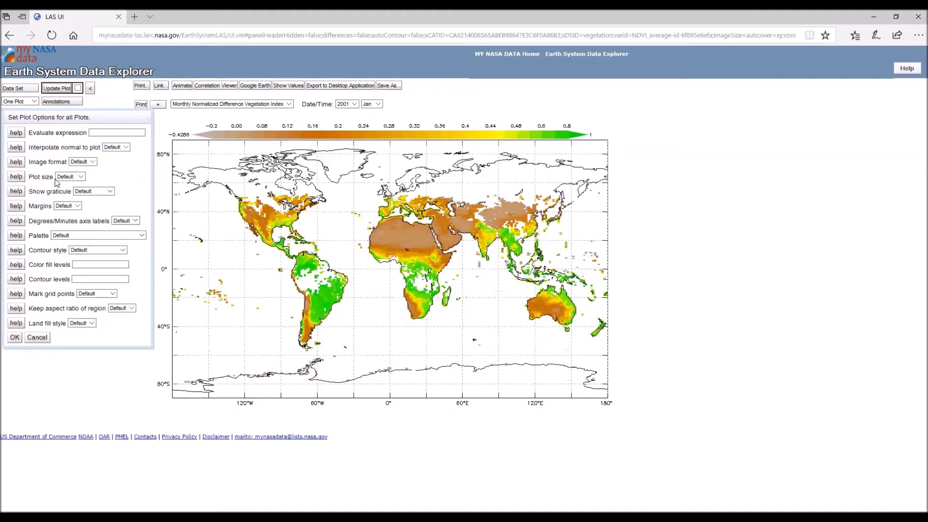
pyautogui.click(82, 177)
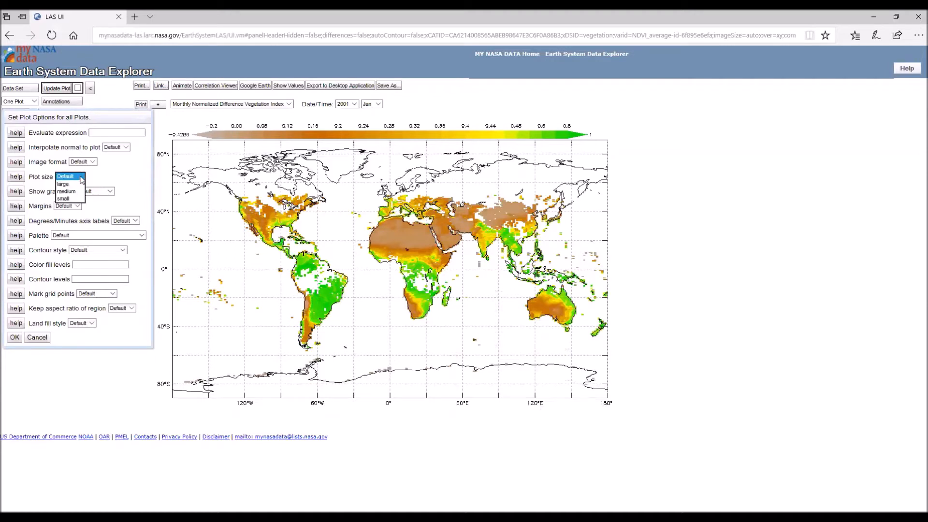
pyautogui.click(73, 191)
pyautogui.click(16, 336)
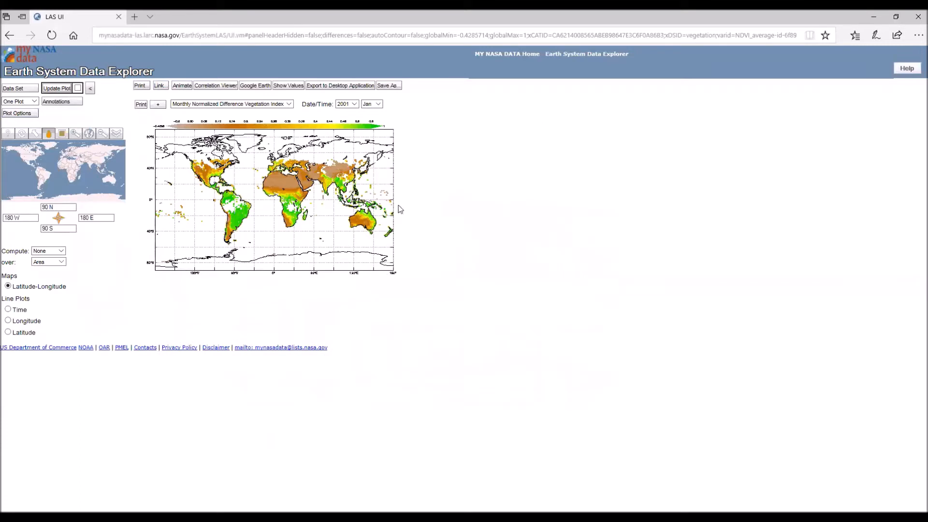
# - Reset the plot size to Default in the plot options and apply it
pyautogui.click(27, 116)
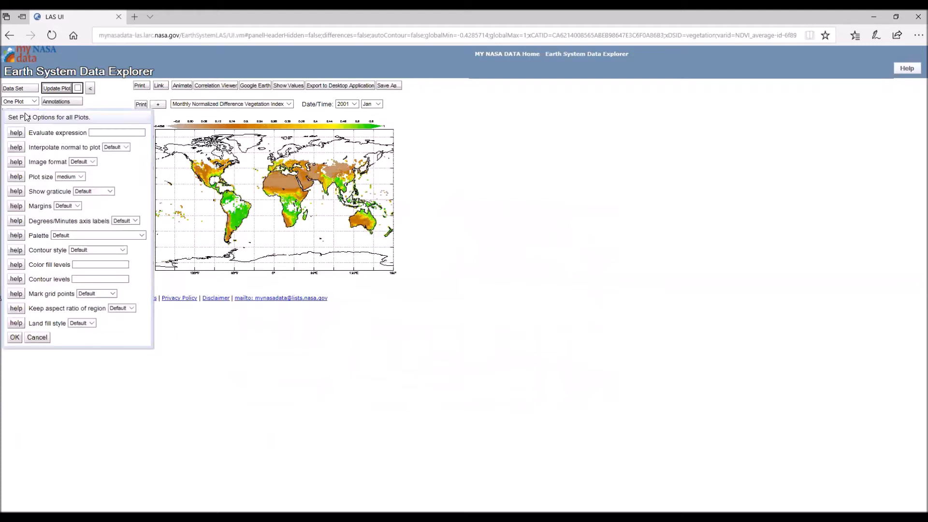
pyautogui.click(81, 177)
pyautogui.click(67, 161)
pyautogui.click(45, 186)
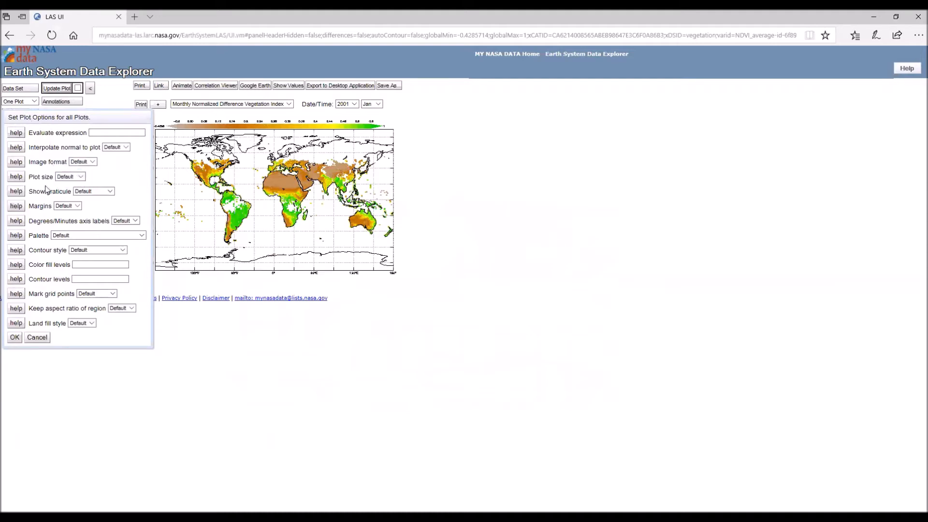
pyautogui.click(15, 337)
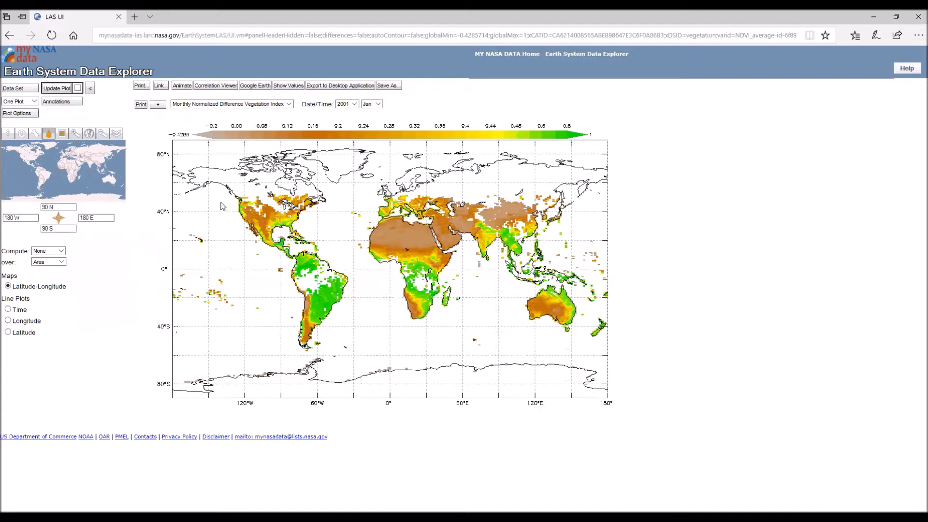
# - Set the map's graticule to Black in the plot options and apply it
pyautogui.click(33, 116)
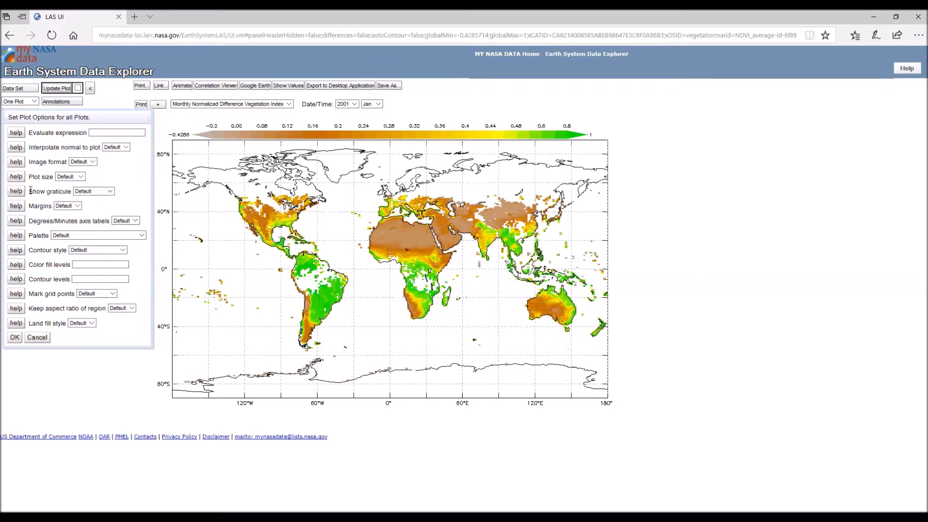
pyautogui.click(111, 192)
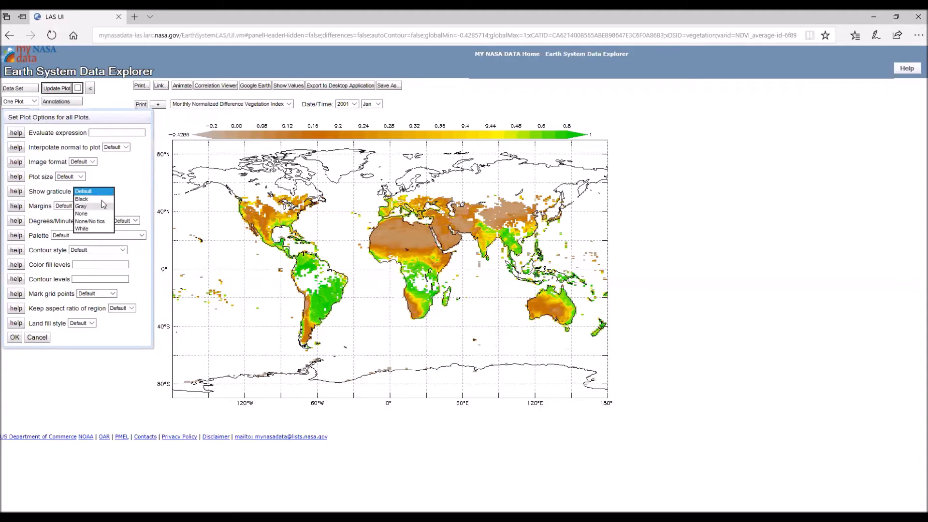
pyautogui.click(101, 198)
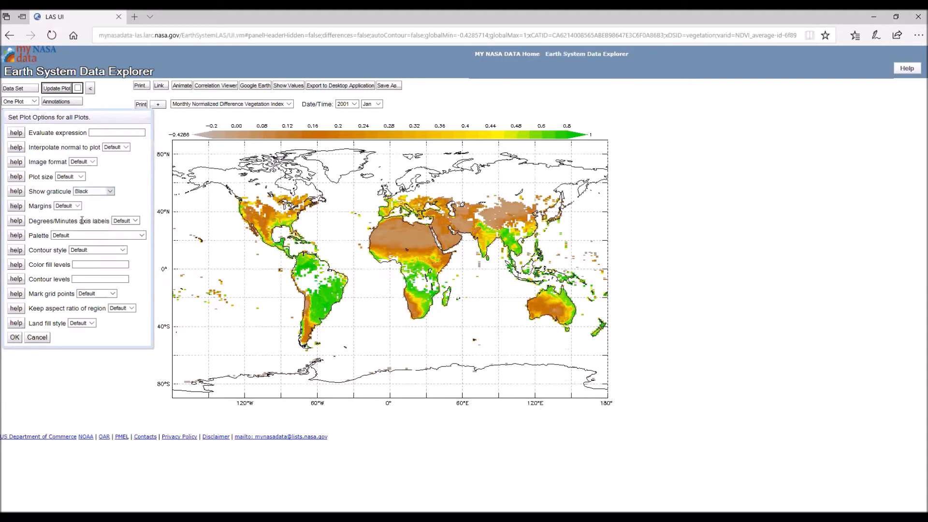
pyautogui.click(15, 338)
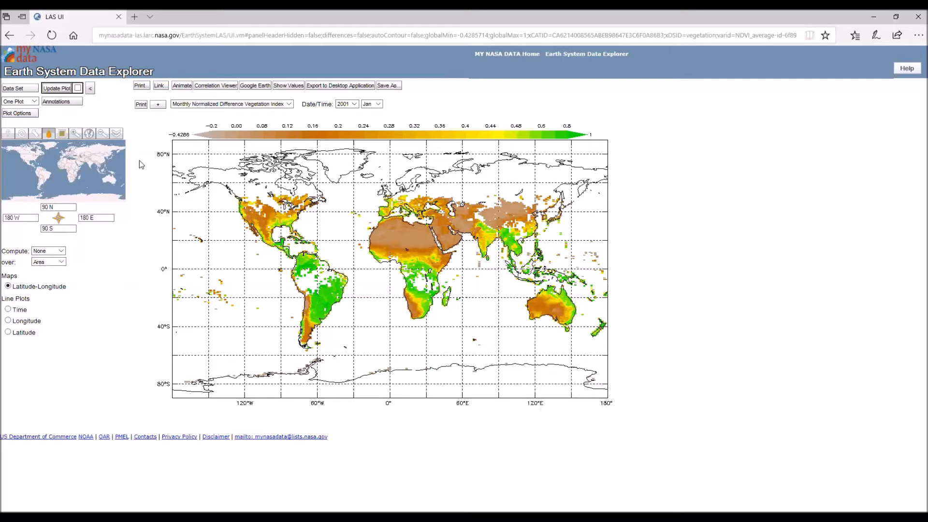
# - Choose Australia as the predefined map region and update the plot
pyautogui.click(116, 135)
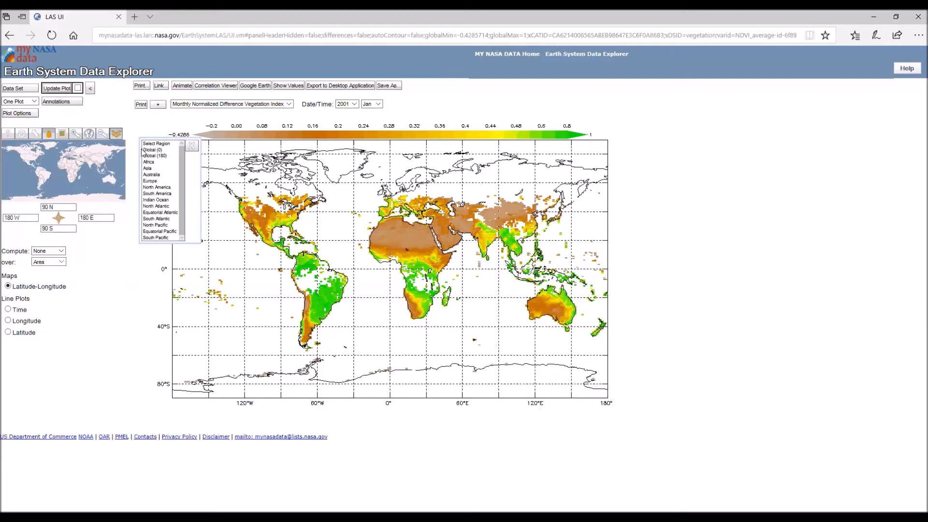
pyautogui.click(153, 175)
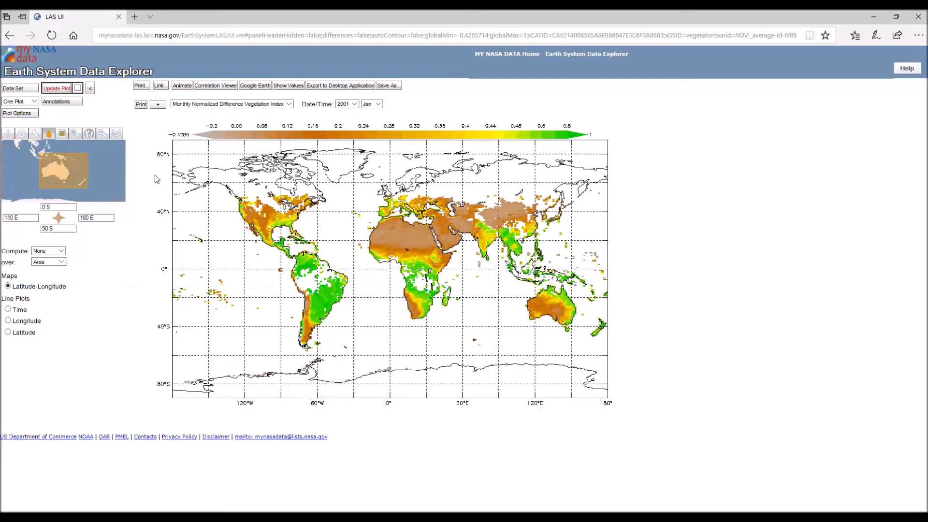
pyautogui.click(58, 88)
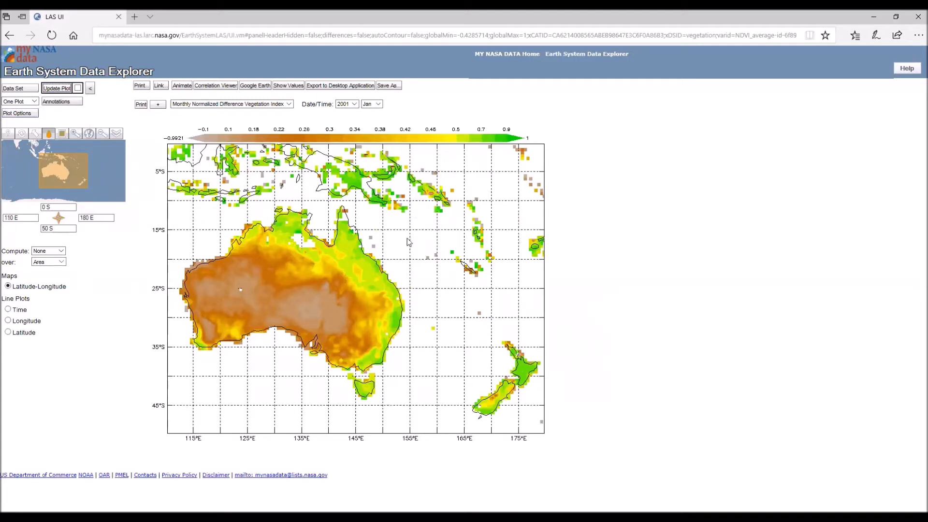
# - Set the graticule of the Australia plot to None/No tics and apply the plot options
pyautogui.click(27, 114)
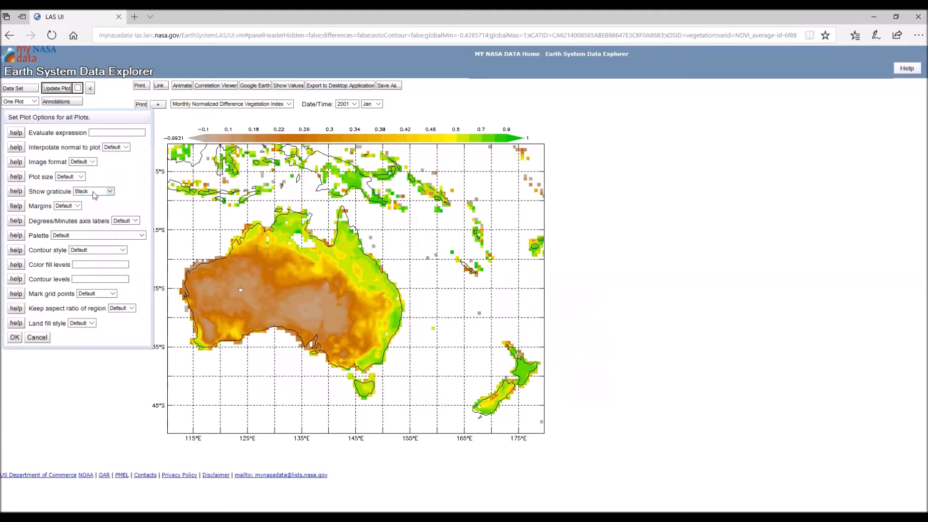
pyautogui.click(110, 191)
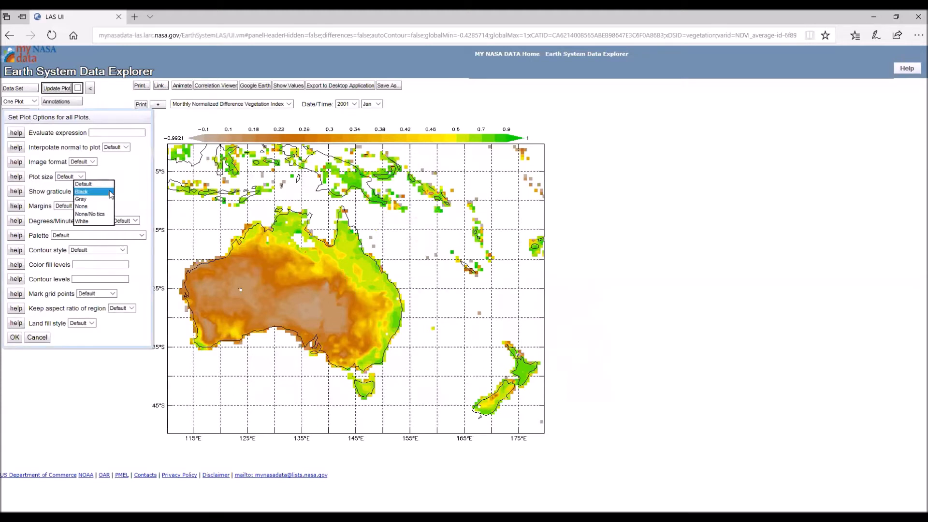
pyautogui.click(94, 214)
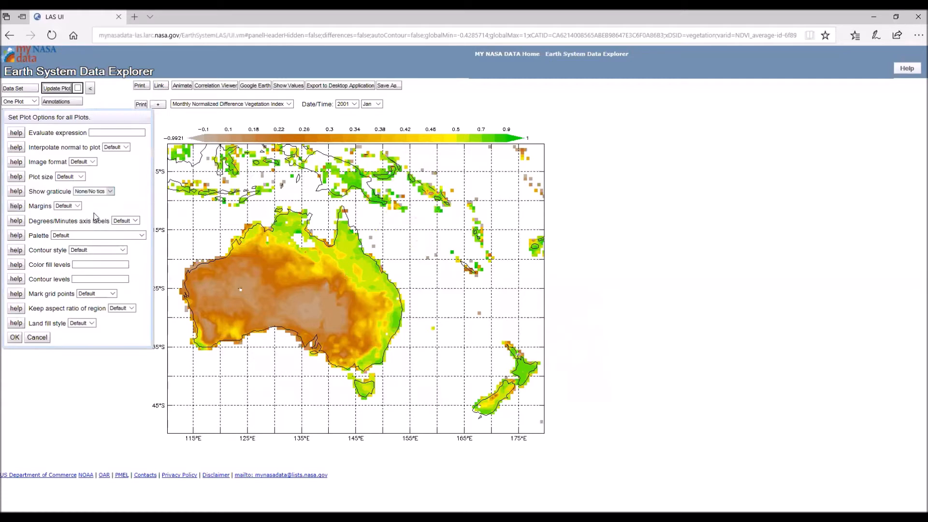
pyautogui.click(14, 337)
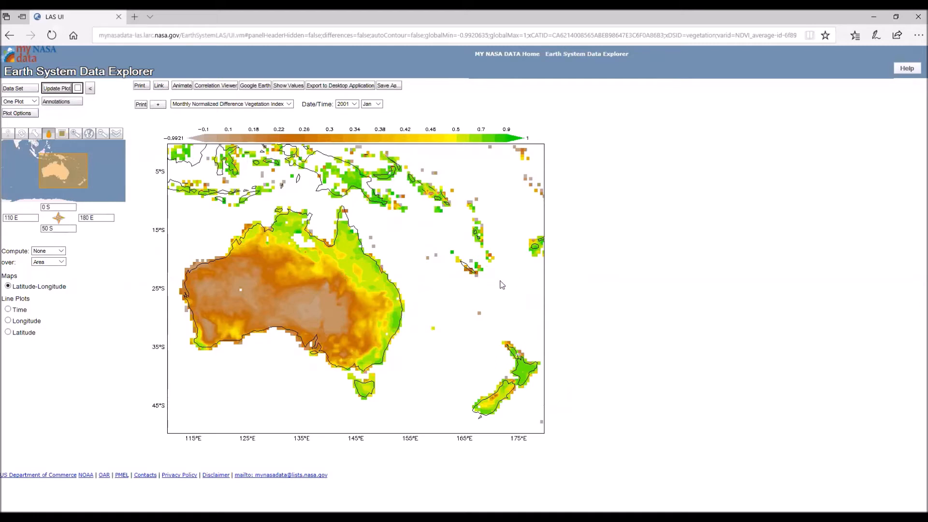
# - Change the plot's color palette to default rainbow and apply it to the Australia map
pyautogui.click(19, 113)
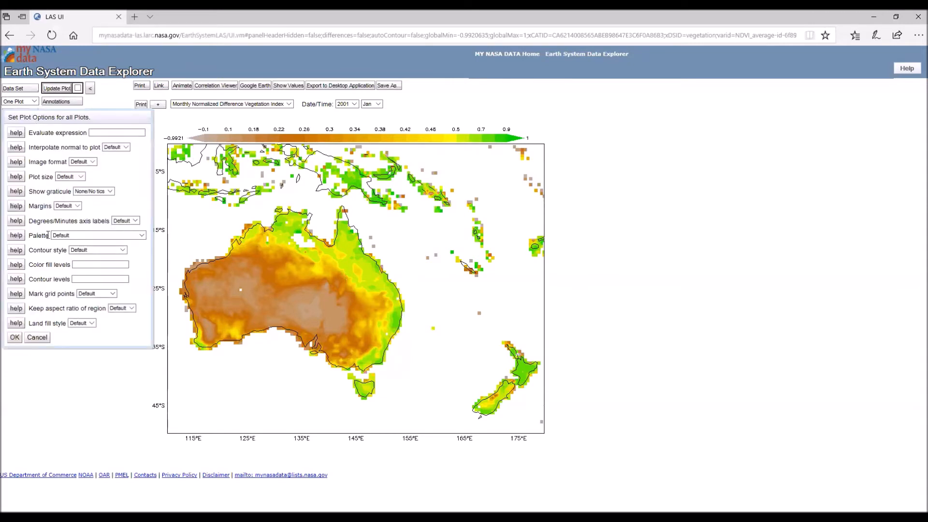
pyautogui.click(142, 237)
pyautogui.click(142, 236)
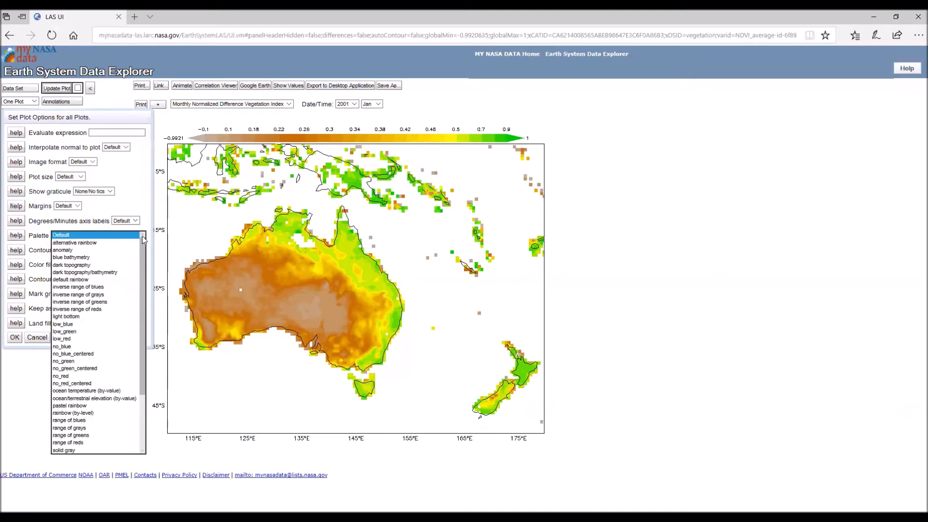
pyautogui.moveTo(143, 239)
pyautogui.mouseDown()
pyautogui.moveTo(148, 308)
pyautogui.moveTo(144, 246)
pyautogui.moveTo(145, 257)
pyautogui.mouseUp()
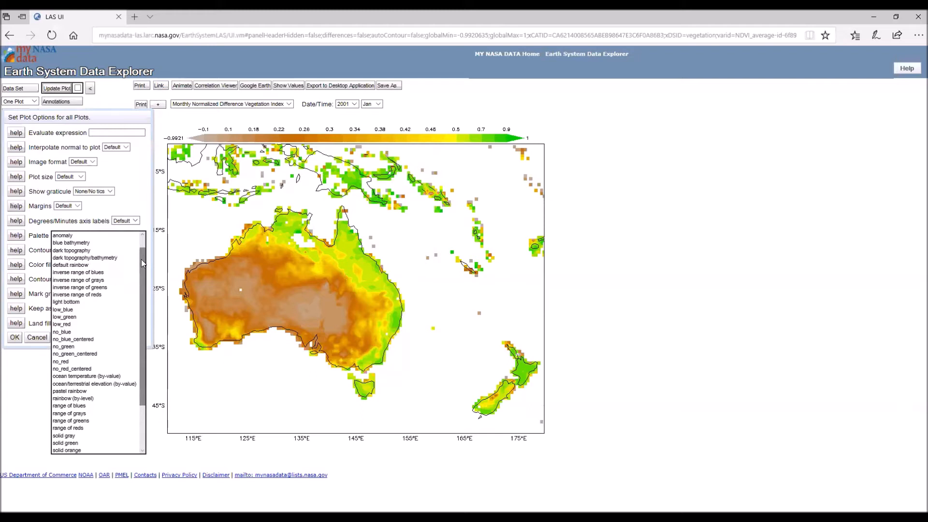
pyautogui.click(99, 265)
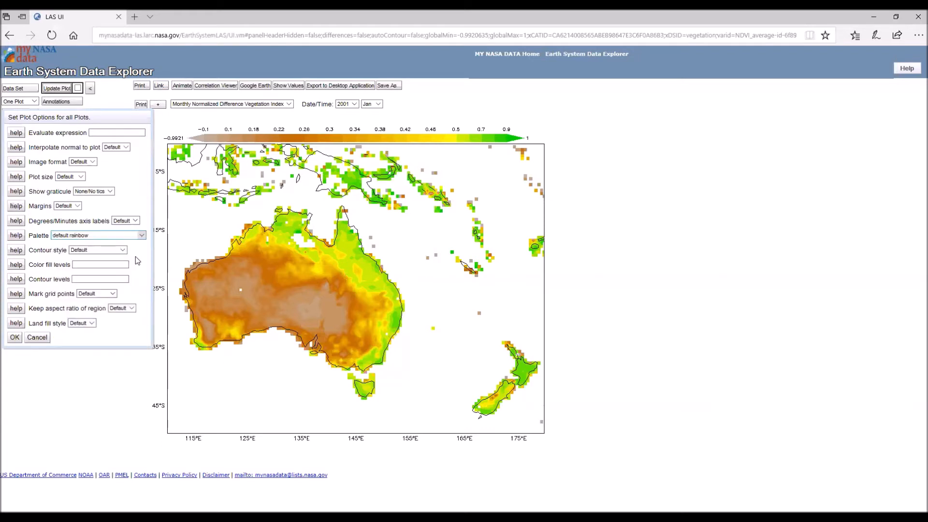
pyautogui.click(14, 337)
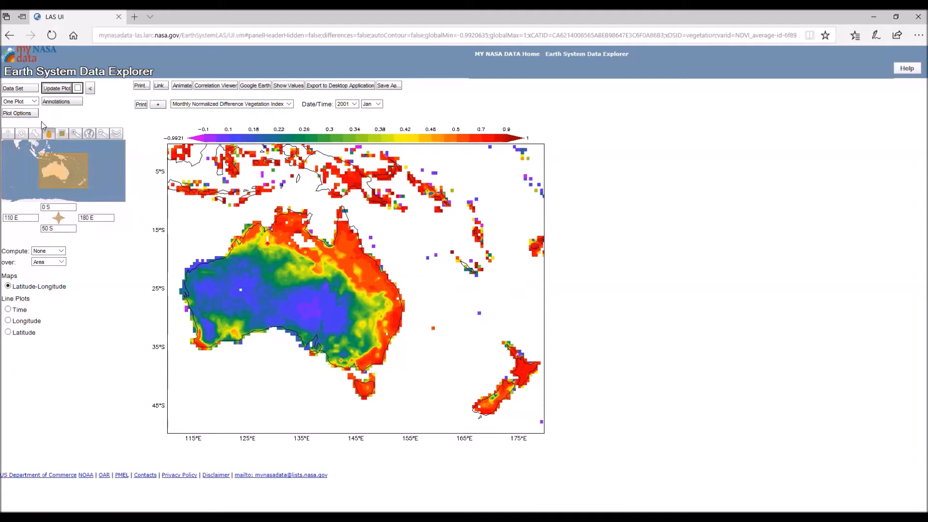
# - Change the plot's color palette to inverse range of greens and apply it
pyautogui.click(25, 114)
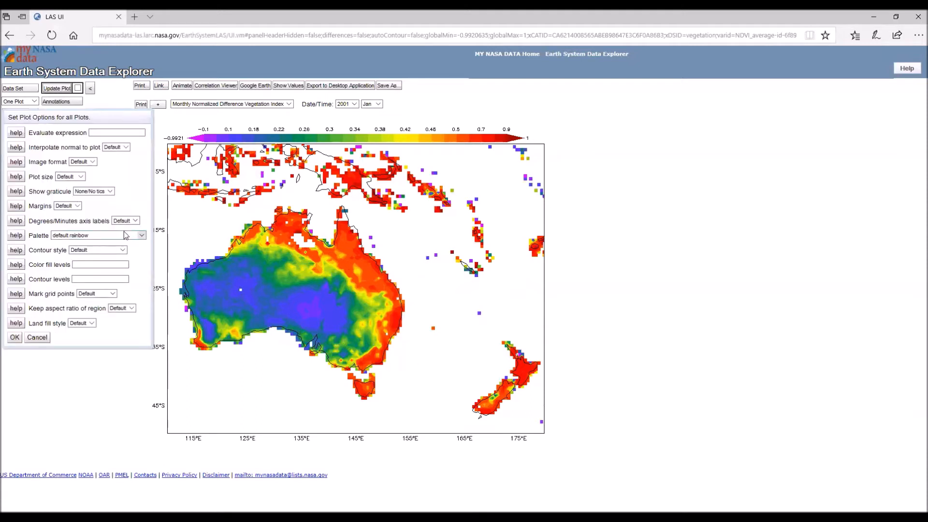
pyautogui.click(142, 235)
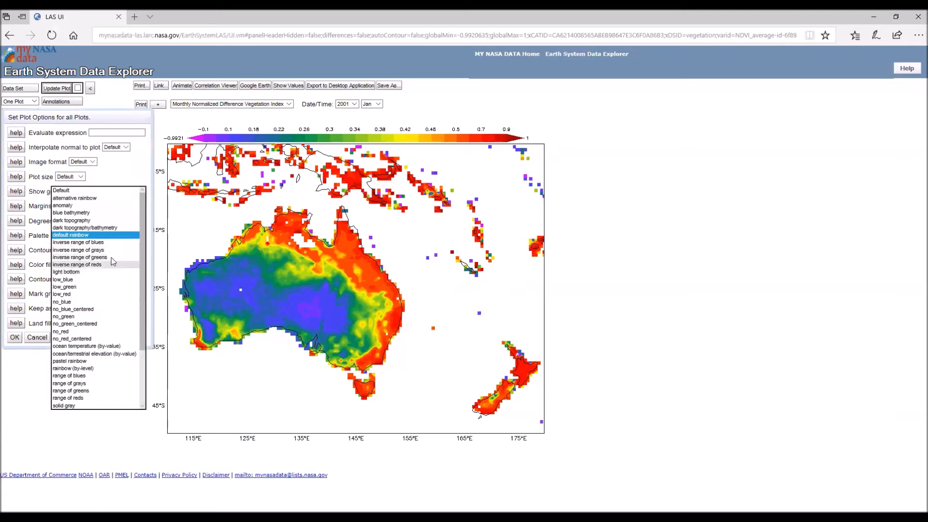
pyautogui.click(114, 258)
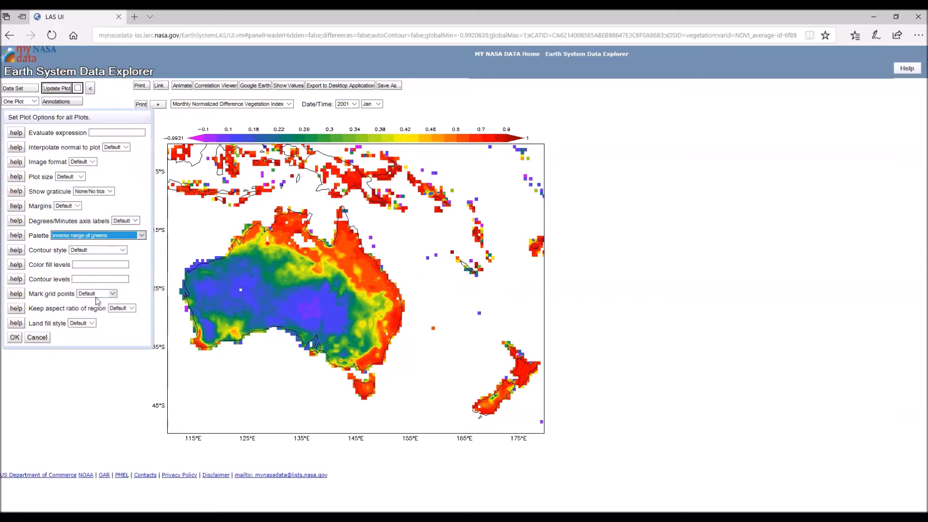
pyautogui.click(18, 339)
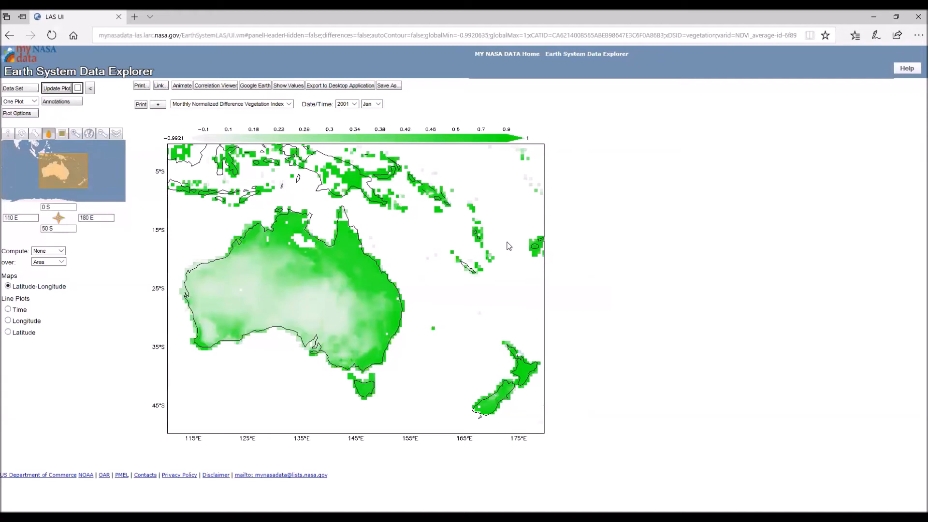
# - Set the plot's grid point marking to Subsampled and apply the plot options
pyautogui.click(33, 114)
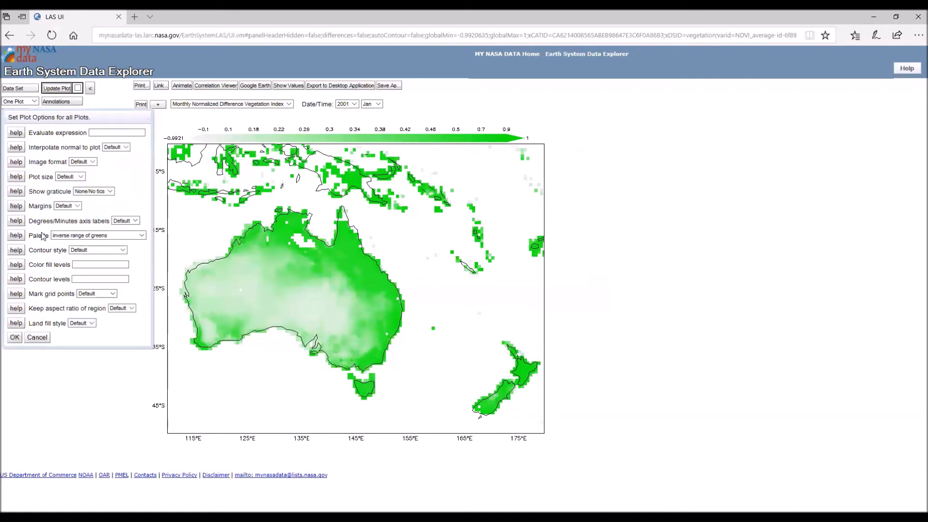
pyautogui.click(113, 294)
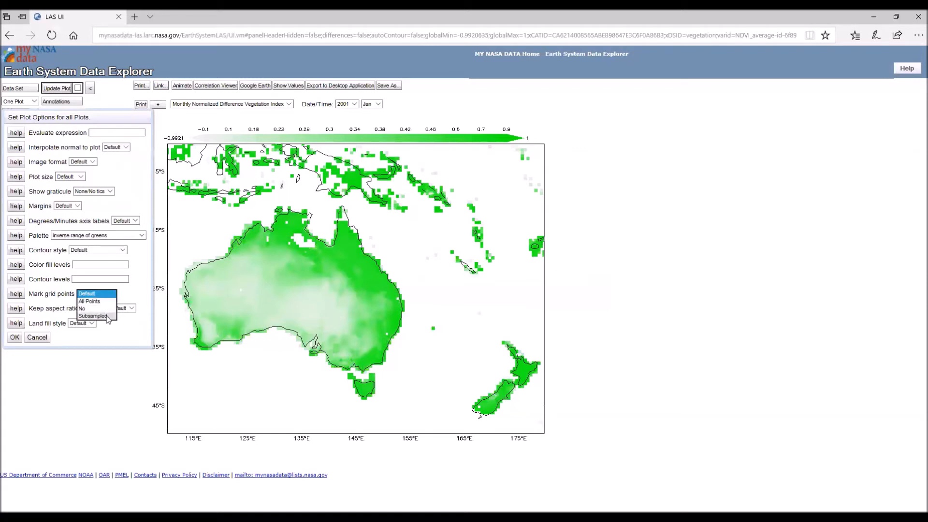
pyautogui.click(108, 315)
pyautogui.click(124, 296)
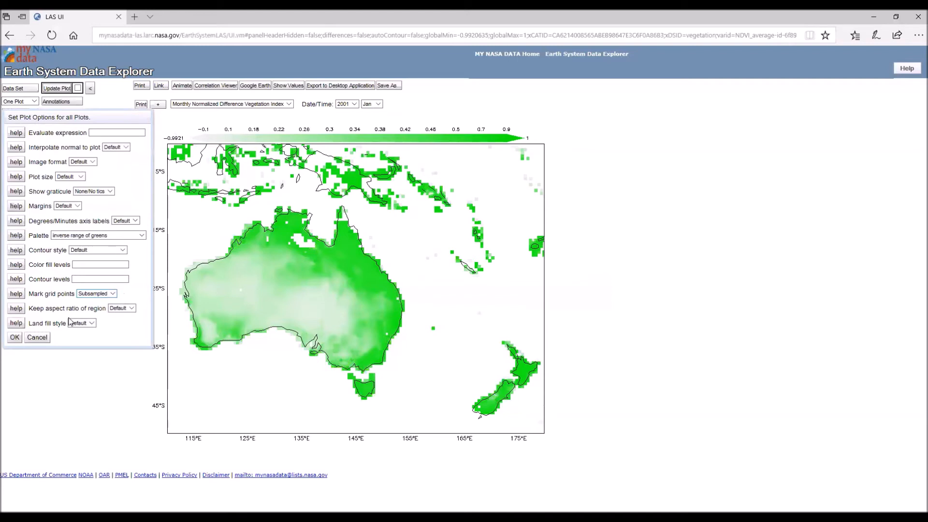
pyautogui.click(14, 338)
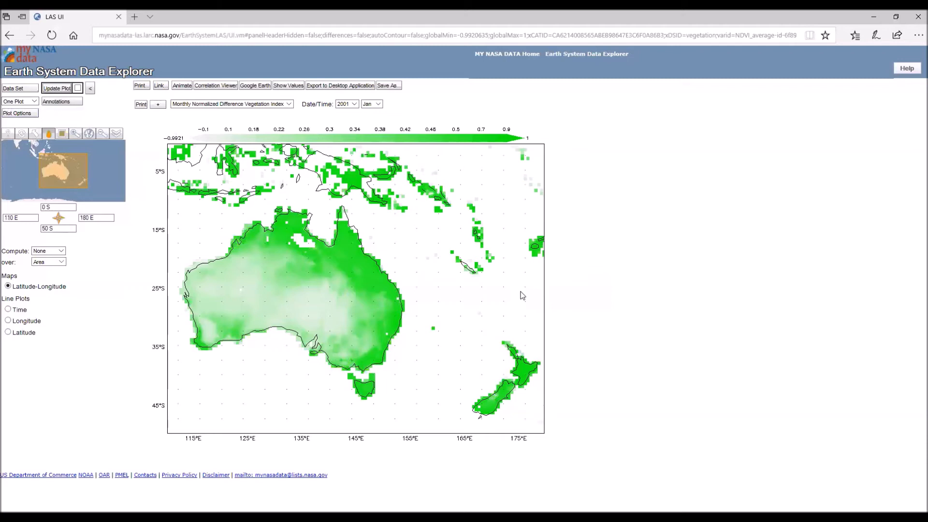
# - Set the plot's grid point marking to All Points and apply the plot options
pyautogui.click(29, 114)
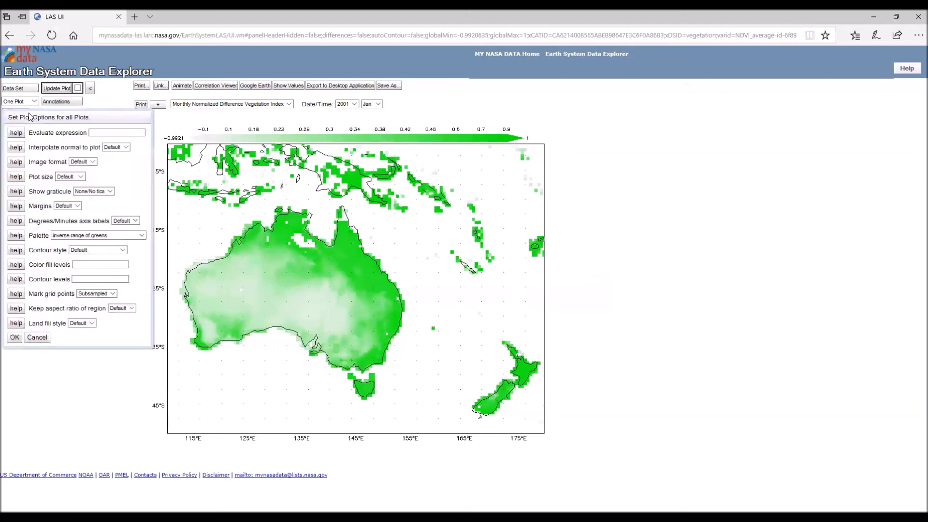
pyautogui.click(114, 294)
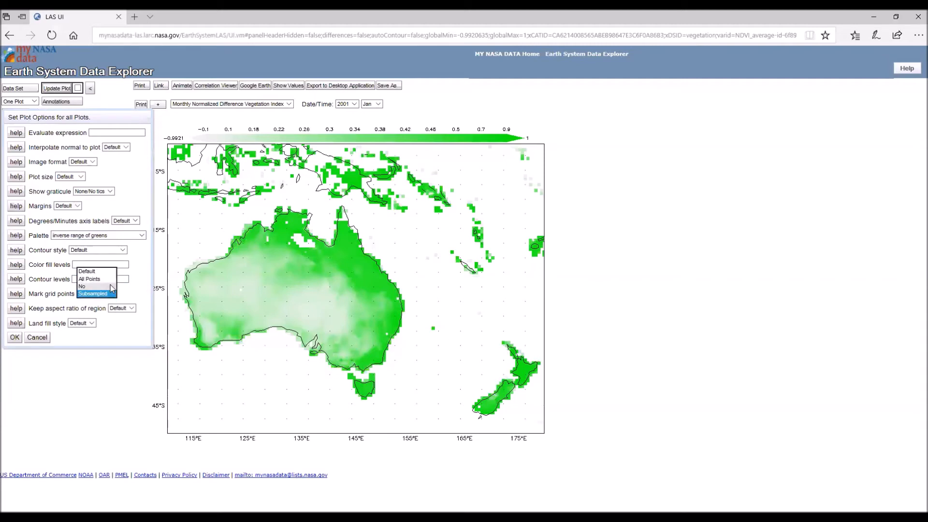
pyautogui.click(108, 281)
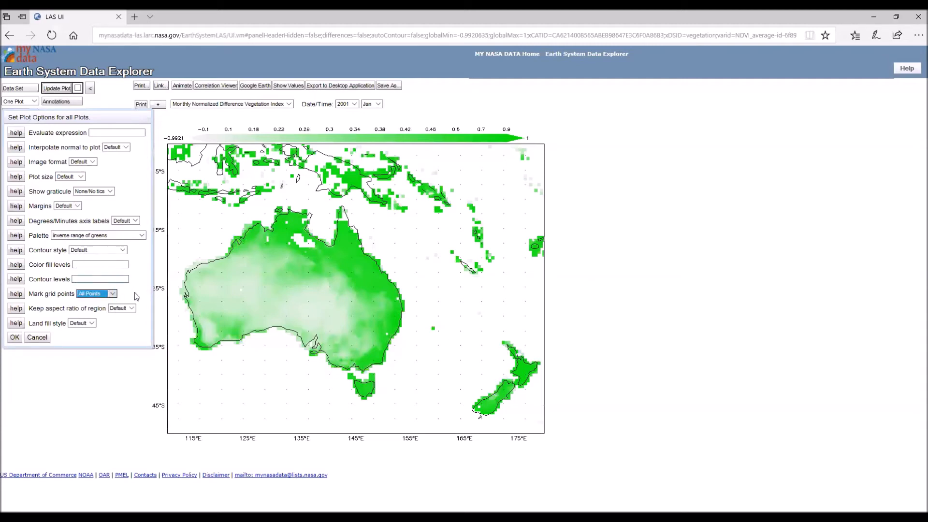
pyautogui.click(16, 337)
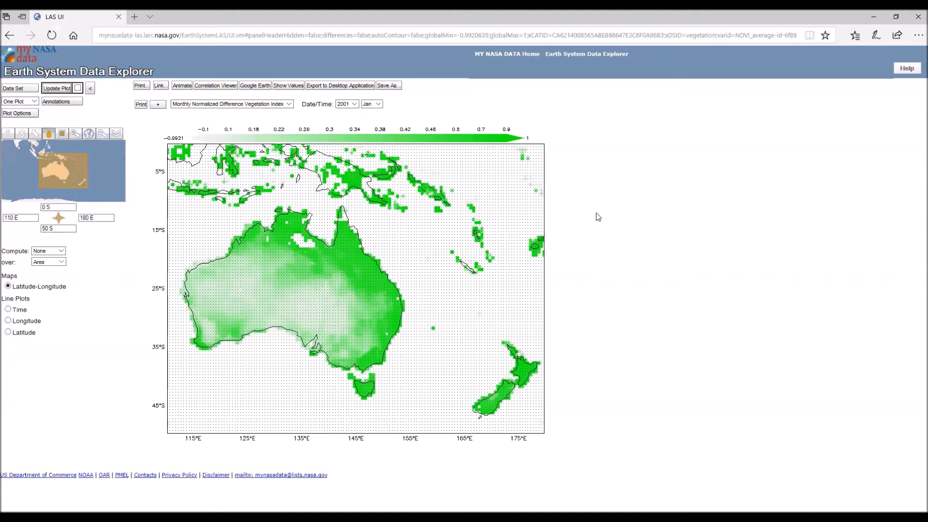
# - Return the grid point marking to Default and apply the plot options to the Australia map
pyautogui.click(29, 114)
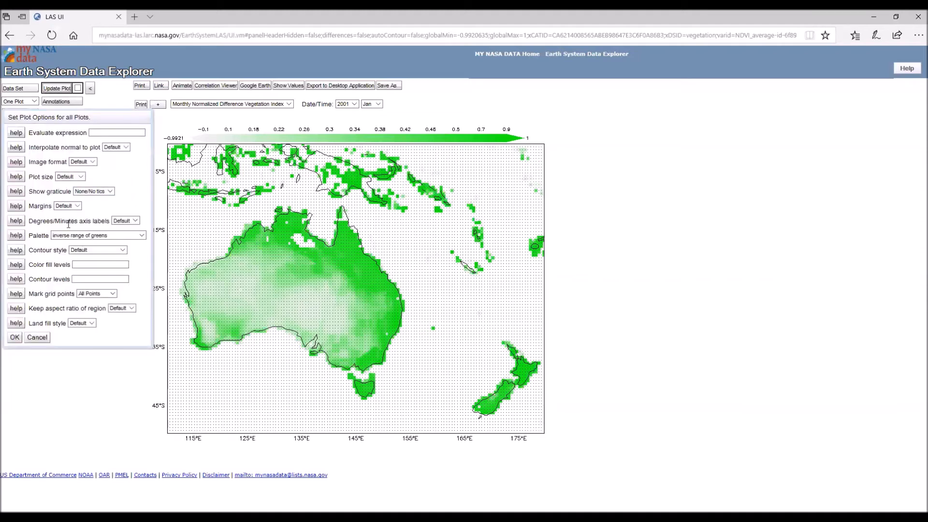
pyautogui.click(115, 296)
pyautogui.click(115, 296)
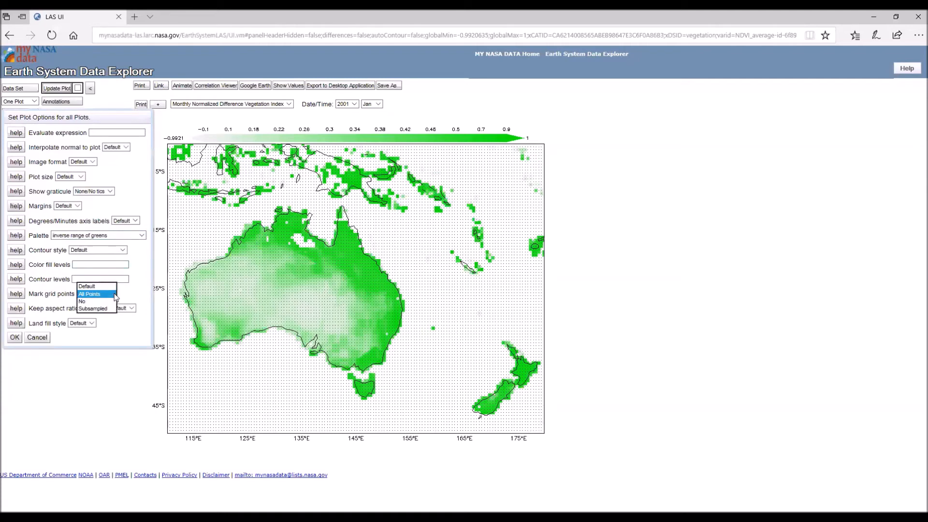
pyautogui.click(107, 287)
pyautogui.click(14, 337)
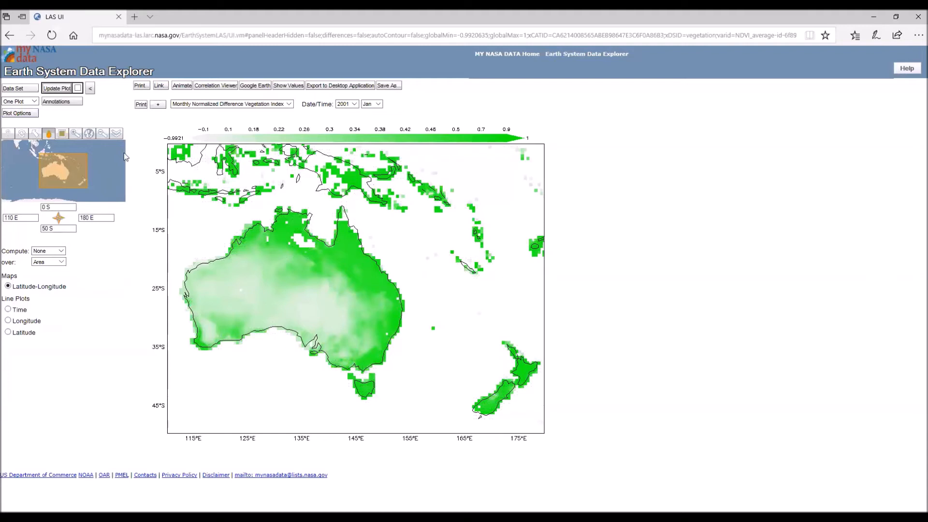
# - Set the land fill style to None, apply it, and replot the vegetation index for the whole globe
pyautogui.click(27, 114)
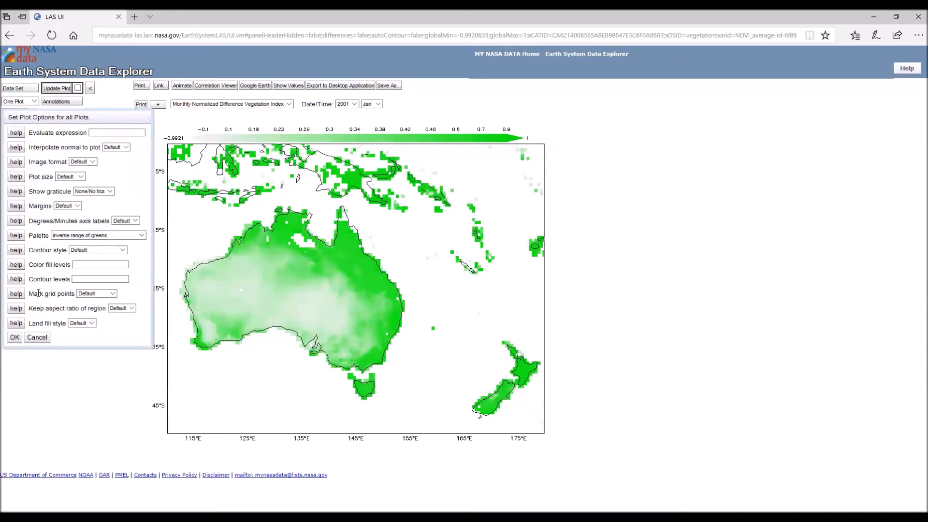
pyautogui.click(92, 324)
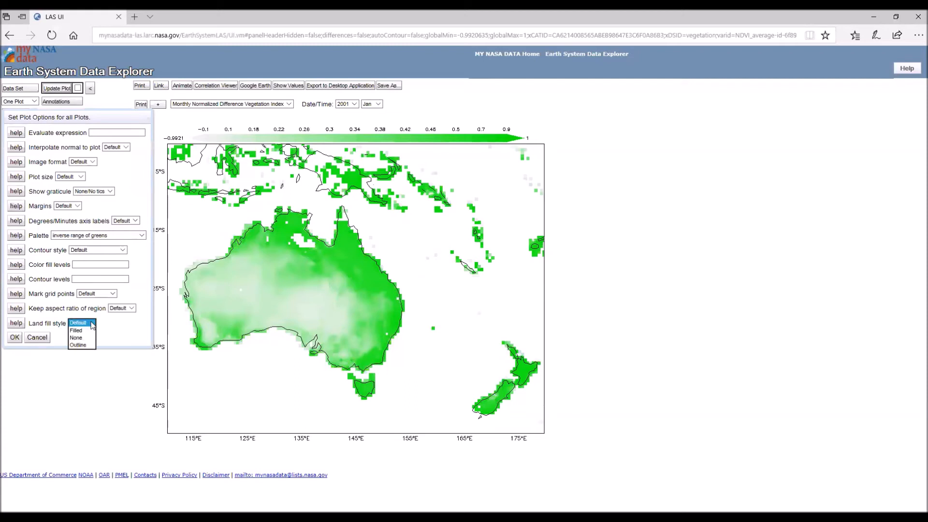
pyautogui.click(77, 338)
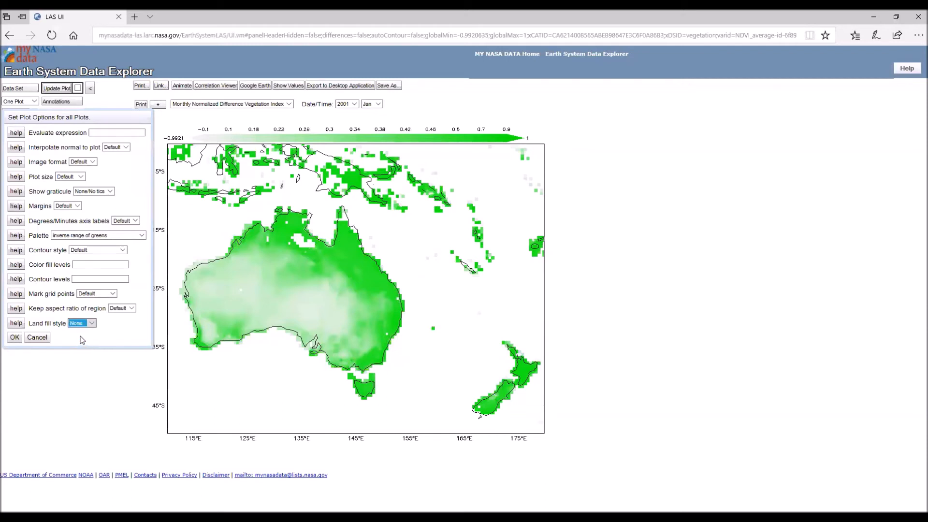
pyautogui.click(14, 337)
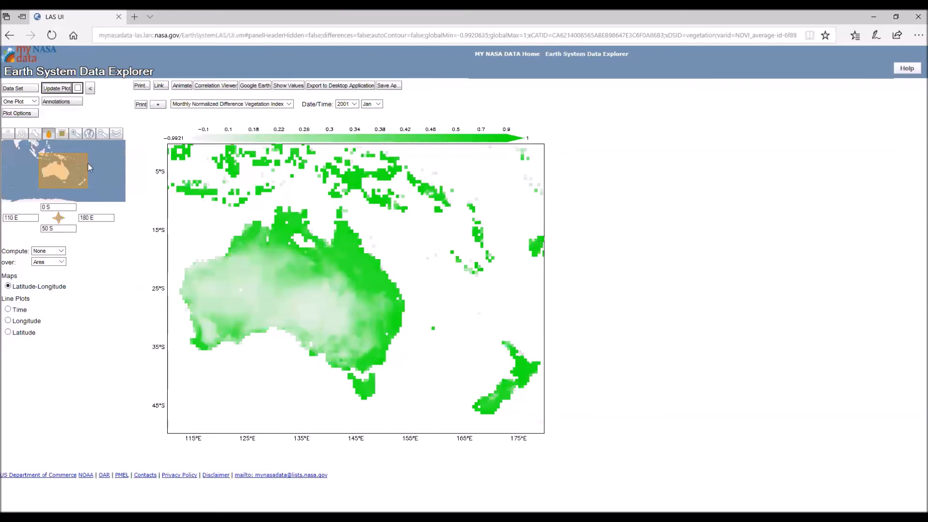
pyautogui.click(21, 133)
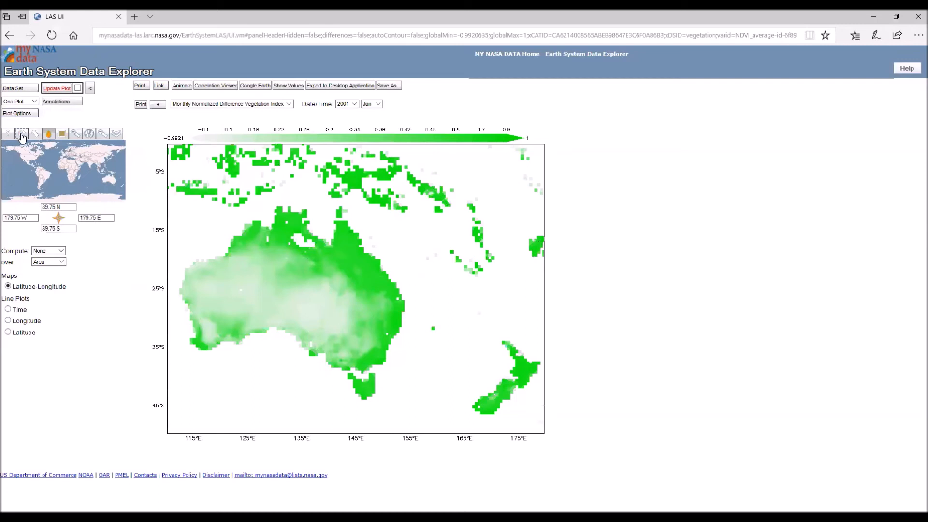
pyautogui.click(56, 88)
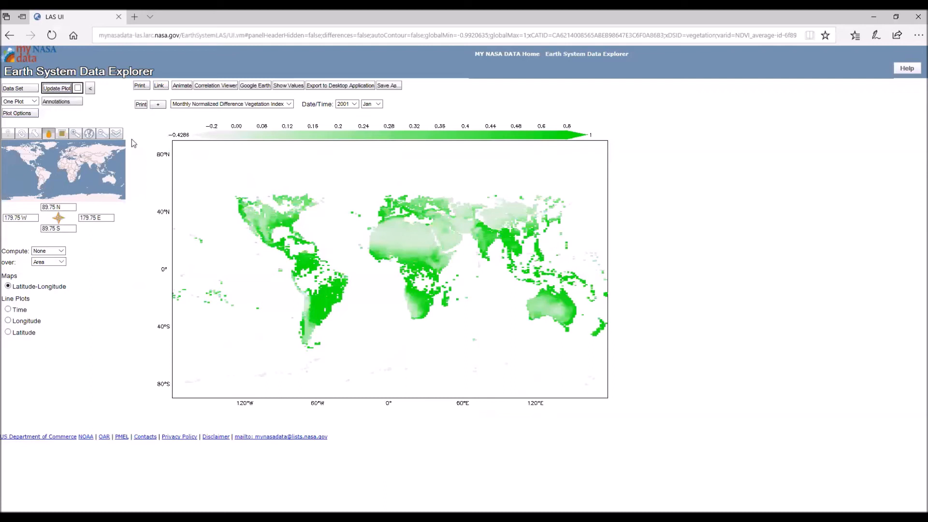
# - Load the Daily Sea Surface Temperature data set from the Hydrosphere category's All Data group
pyautogui.click(22, 90)
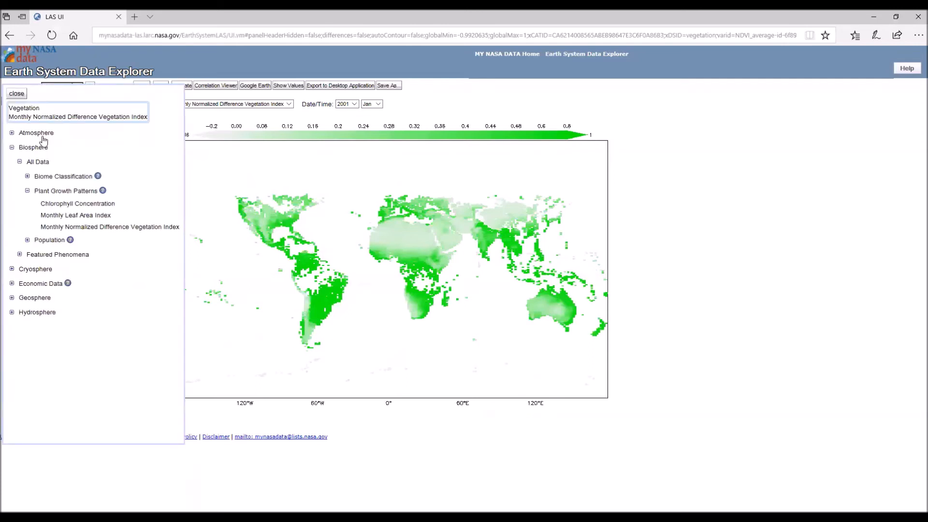
pyautogui.click(12, 313)
pyautogui.click(19, 327)
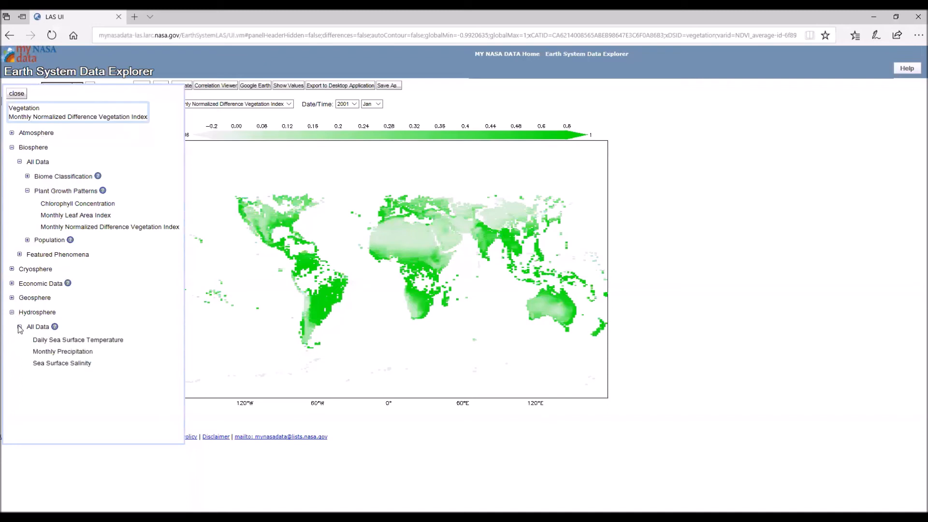
pyautogui.click(79, 340)
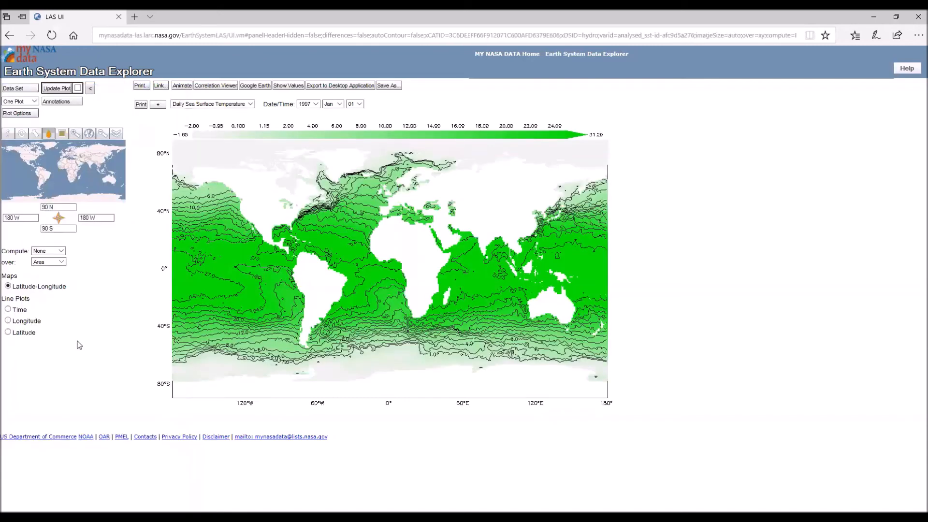
# - Set the sea surface temperature plot's color palette to Default and apply it
pyautogui.click(21, 116)
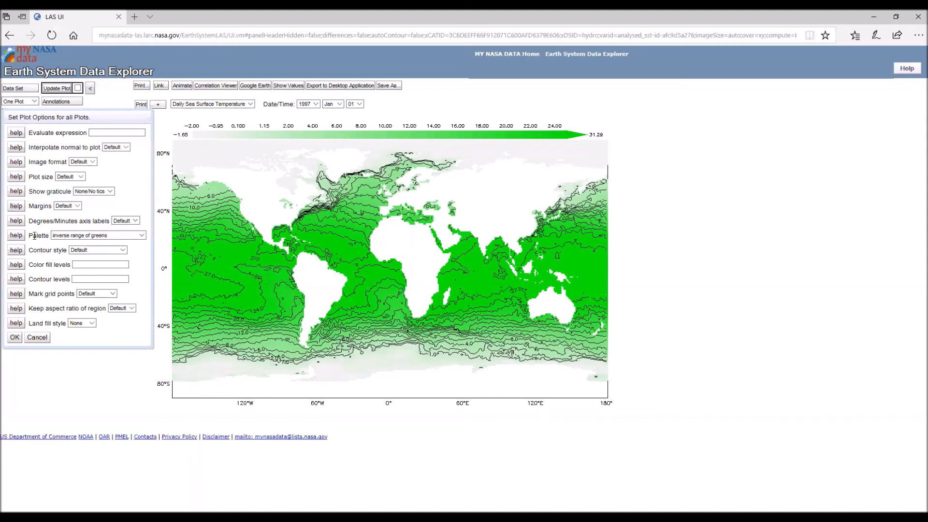
pyautogui.click(141, 235)
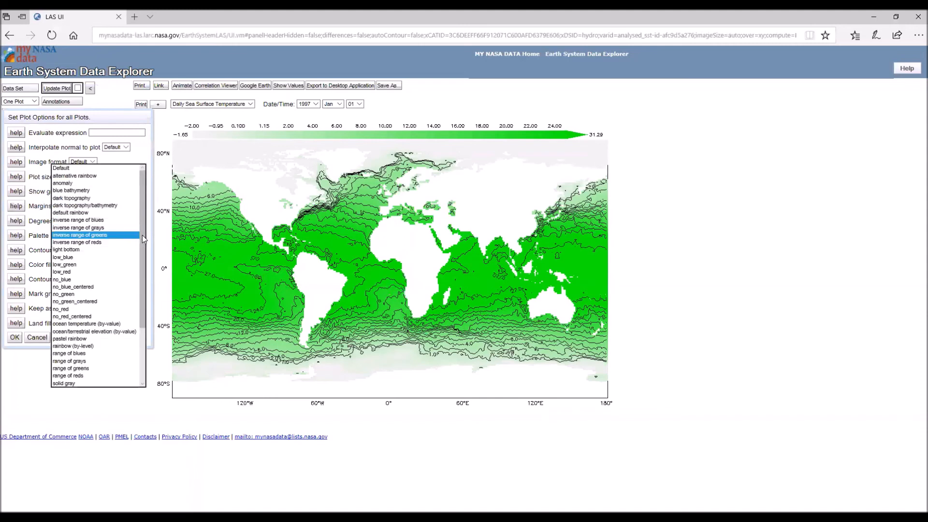
pyautogui.click(100, 168)
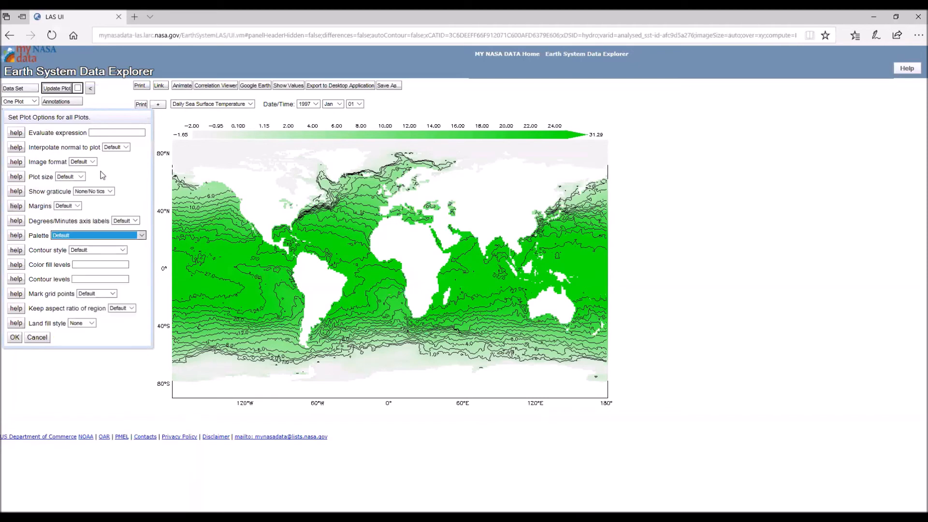
pyautogui.click(15, 338)
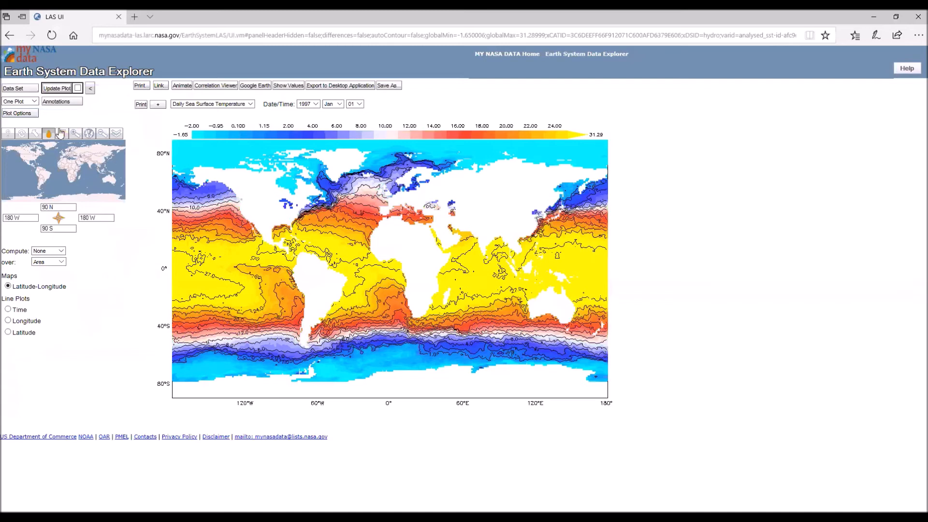
# - Set the land fill style of the sea surface temperature map to Filled and apply the plot options
pyautogui.click(32, 115)
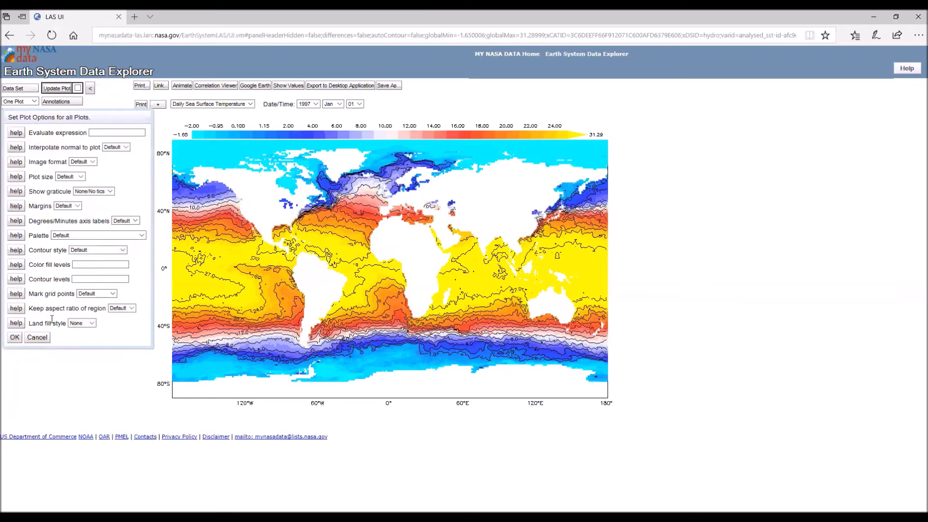
pyautogui.click(91, 323)
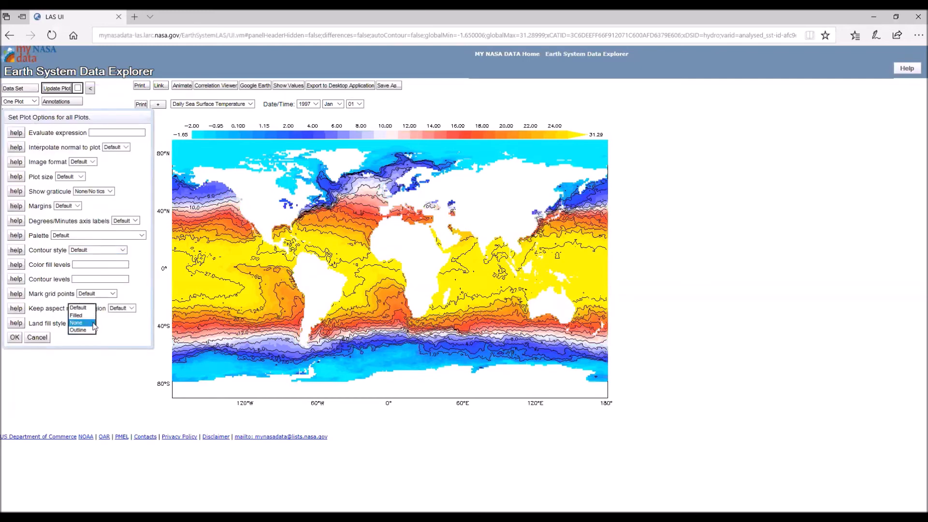
pyautogui.click(76, 315)
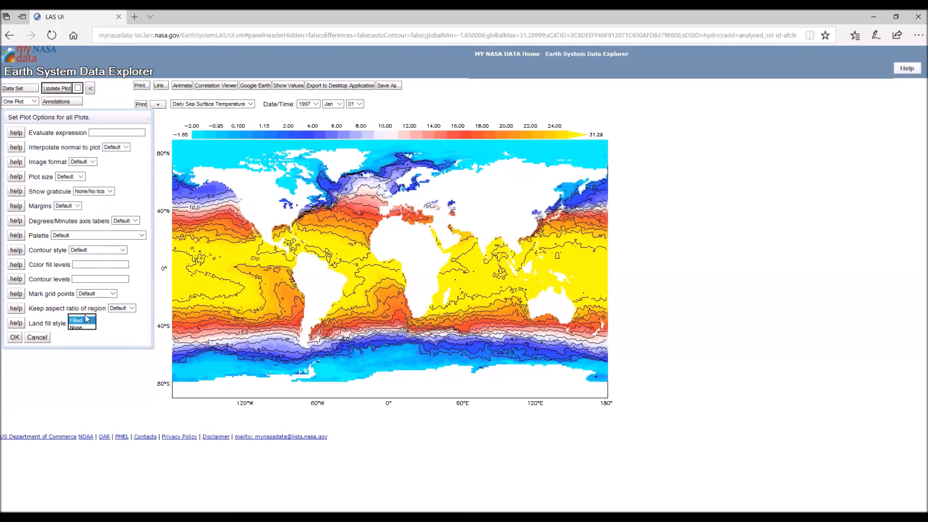
pyautogui.click(14, 337)
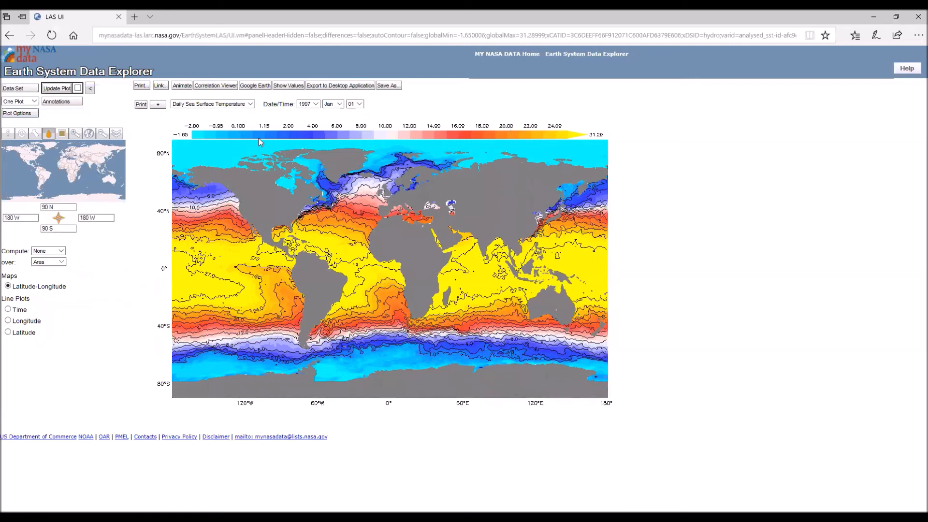
# - Select a North Atlantic region of about 28 N to 45 N and 45 W to 25 W, and update the plot
pyautogui.click(62, 135)
pyautogui.moveTo(48, 156); pyautogui.dragTo(54, 161)
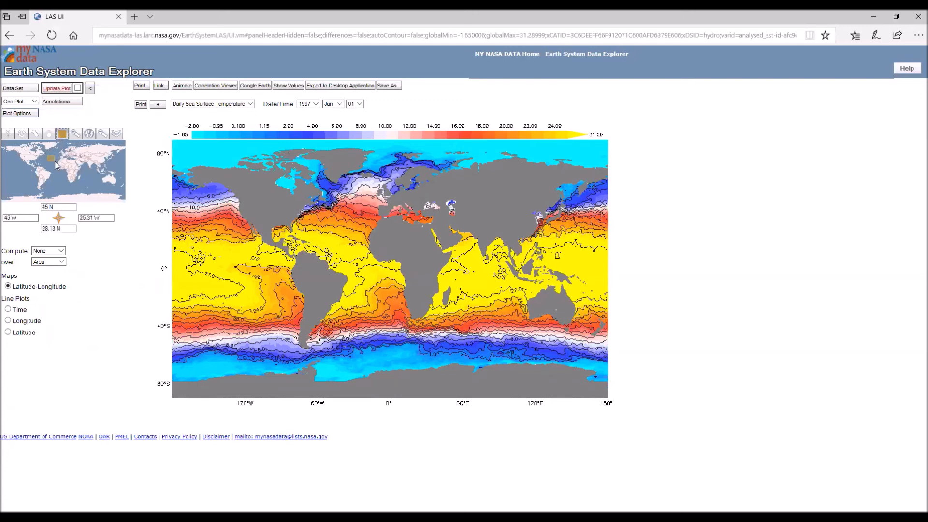
pyautogui.click(57, 90)
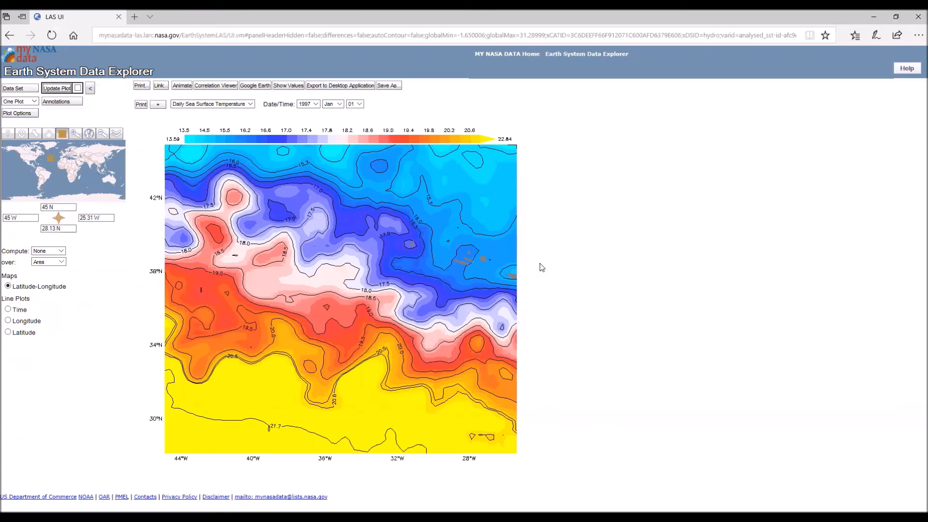
# - View the table of values for the selected North Atlantic region with default options, and close the output
pyautogui.click(289, 86)
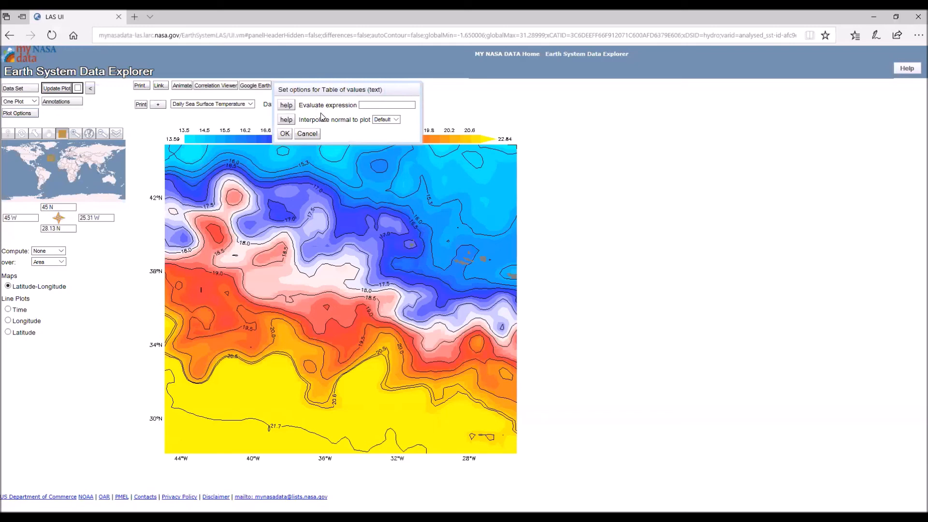
pyautogui.click(287, 108)
pyautogui.click(284, 133)
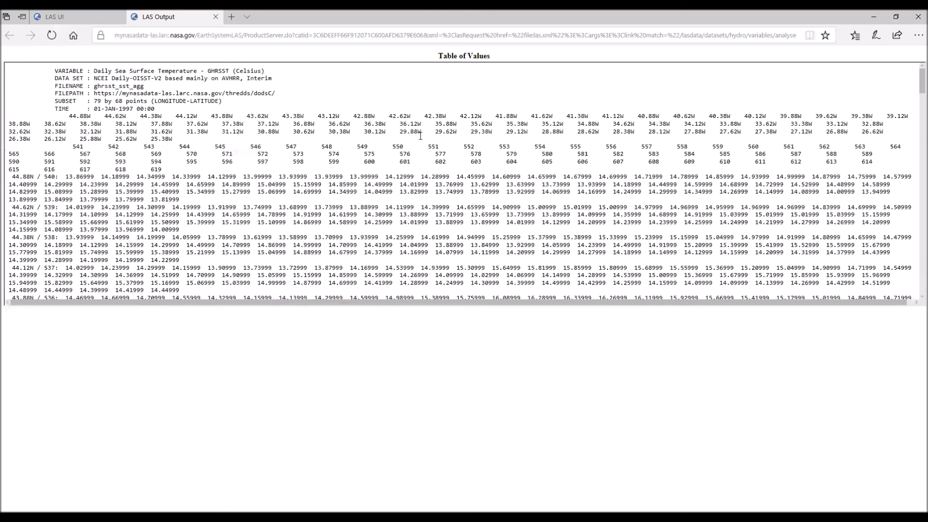
pyautogui.click(216, 17)
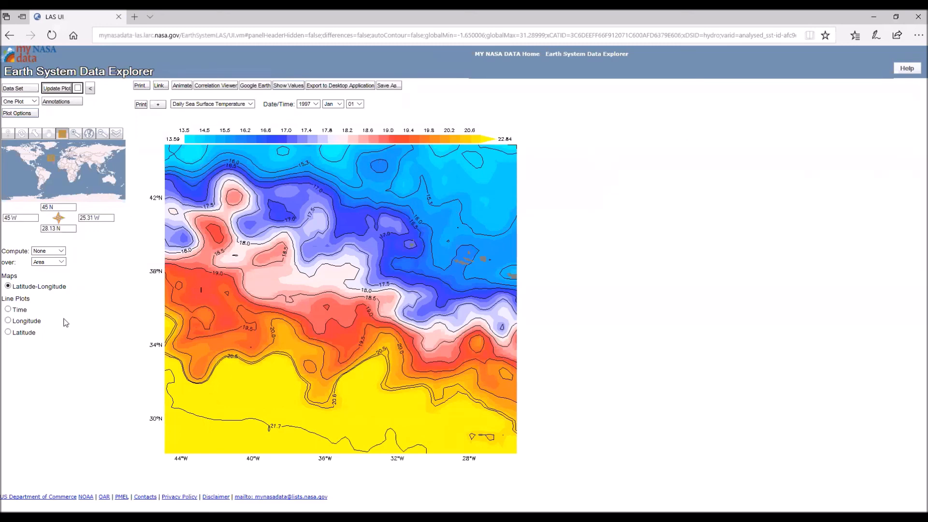
# - Plot the region's sea surface temperature as a longitude line plot and generate its table of values
pyautogui.click(8, 321)
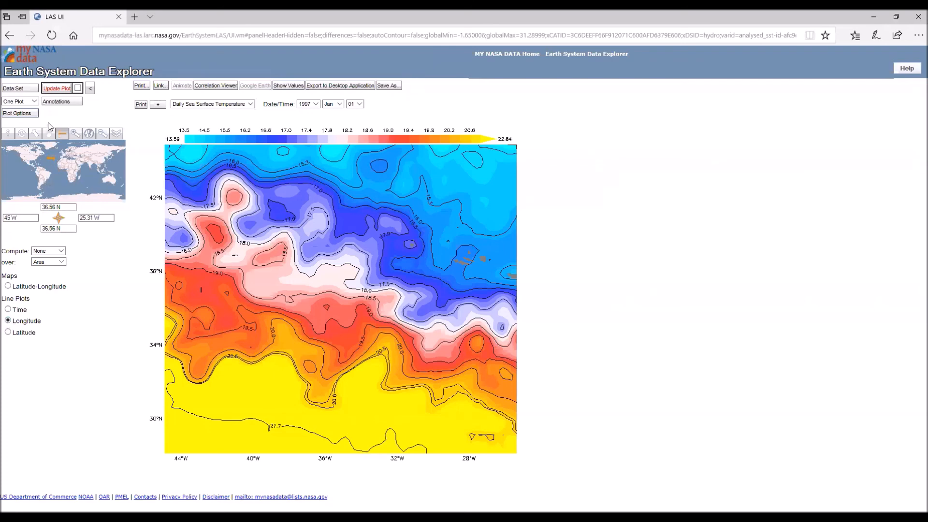
pyautogui.click(58, 89)
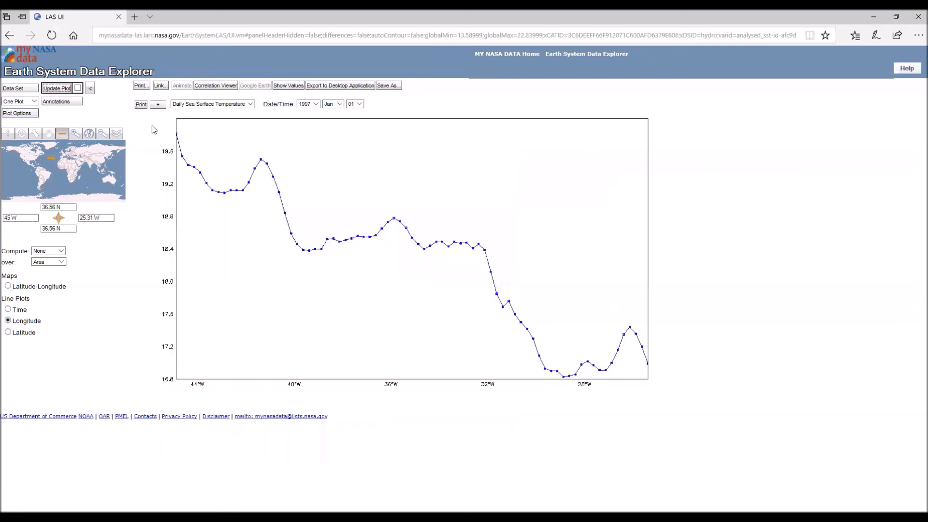
pyautogui.click(288, 86)
pyautogui.click(284, 134)
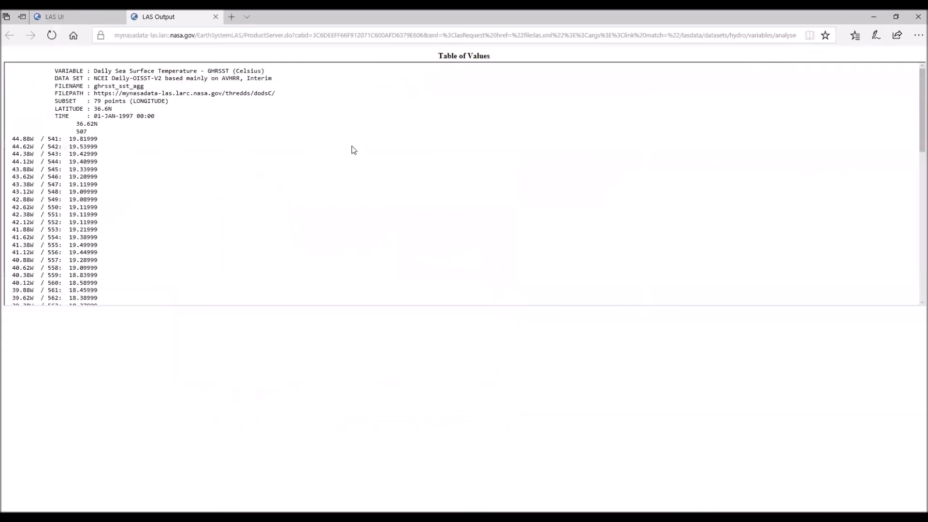